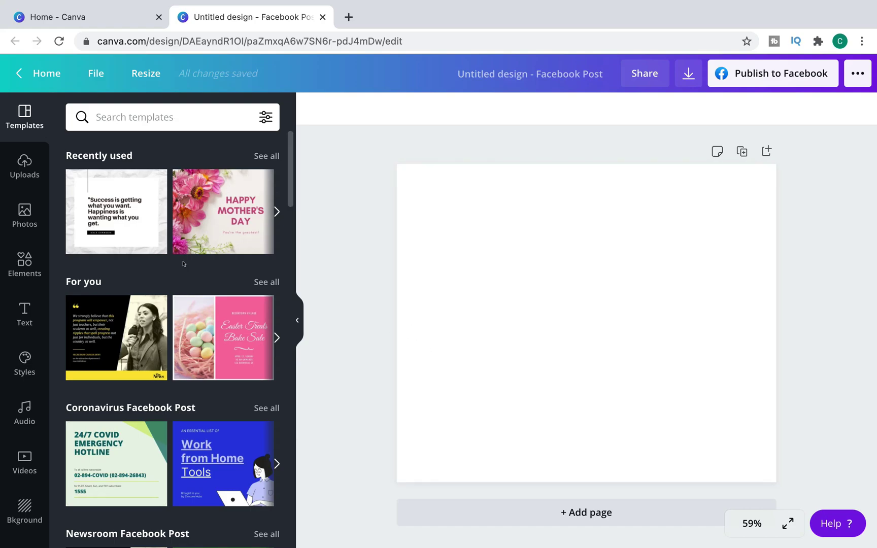
Apply the recent quote template and change the quote to 'Generate more leads and sales using this strategy'.
{"action": "left_click", "coordinate": [115, 202]}
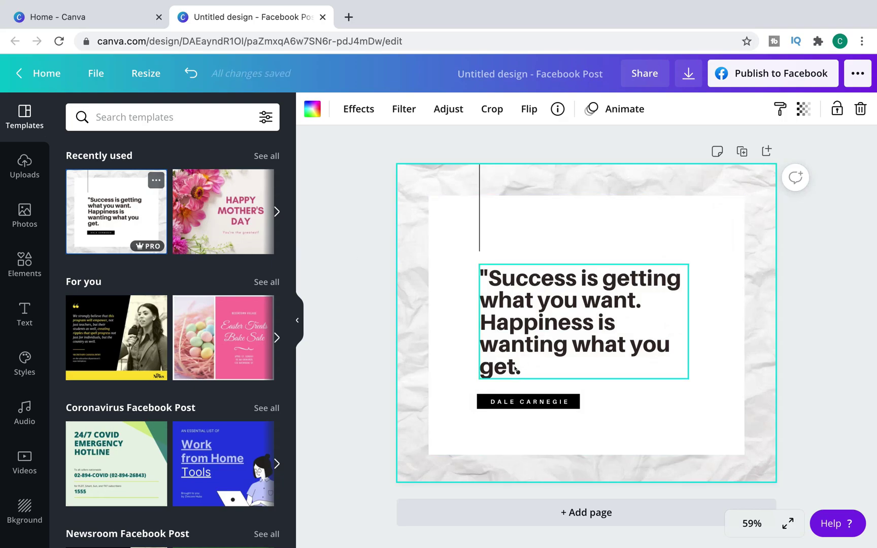
{"action": "left_click", "coordinate": [516, 369]}
{"action": "left_click", "coordinate": [514, 364]}
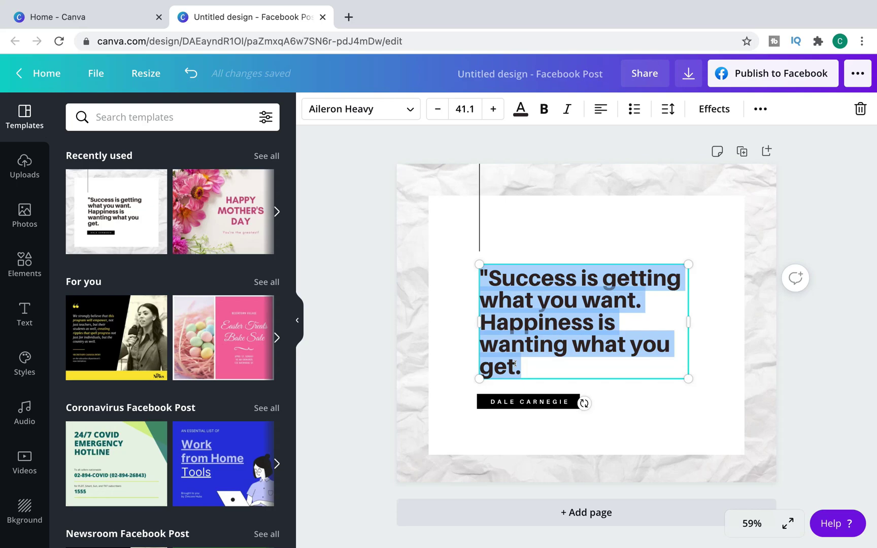
{"action": "type", "text": "Generate more lea"}
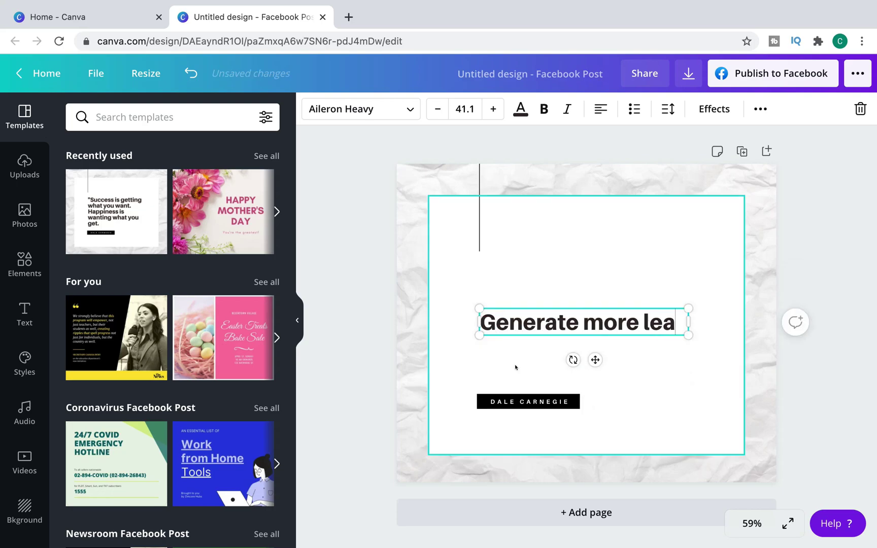
{"action": "type", "text": "ds and sales"}
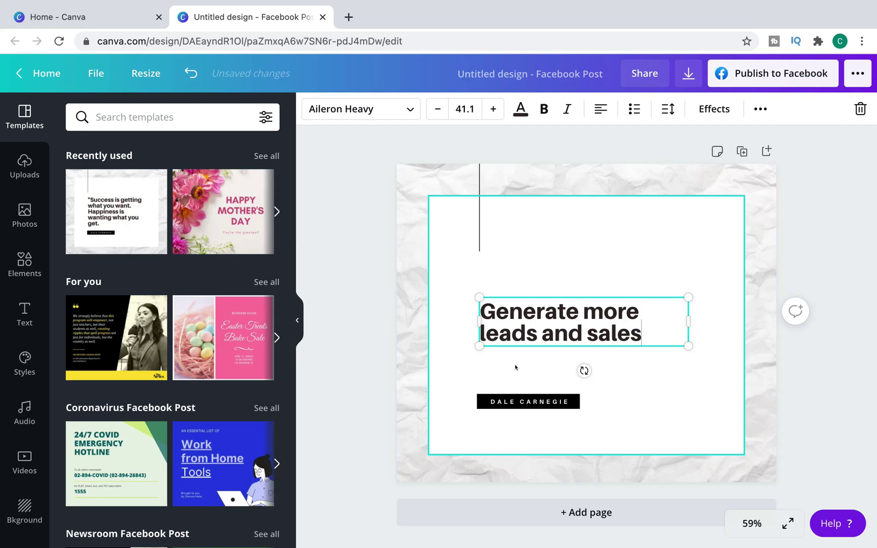
{"action": "type", "text": " using this strategy"}
Replace the DALE CARNEGIE caption with 'FREE BLUEPRINT'.
{"action": "left_click", "coordinate": [568, 402]}
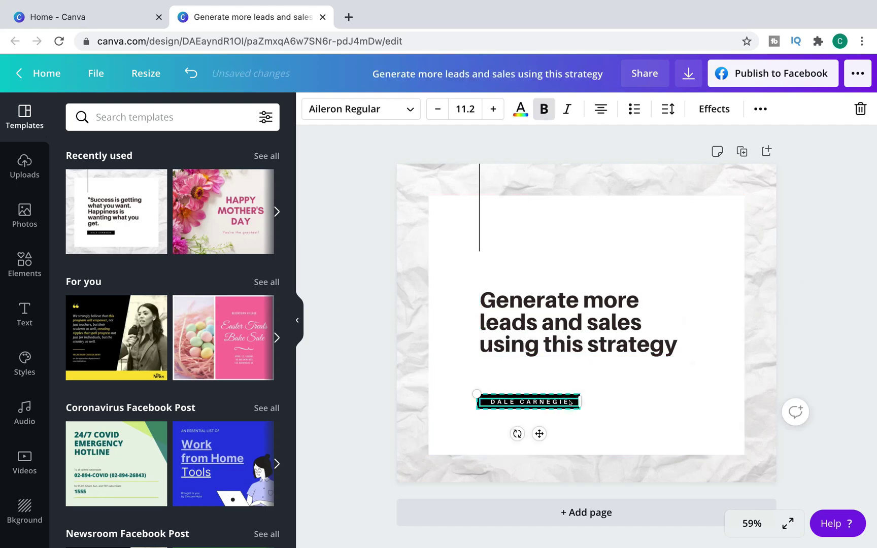
{"action": "double_click", "coordinate": [569, 402]}
{"action": "type", "text": "FREE BLUEPRINT"}
{"action": "left_click", "coordinate": [650, 388]}
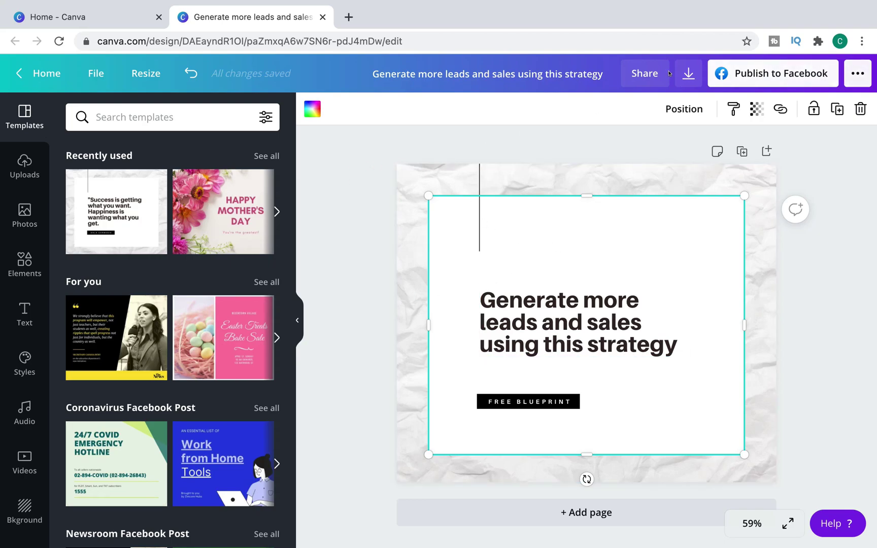
Begin a resize of the design and select the Pinterest Pin size.
{"action": "left_click", "coordinate": [688, 74]}
{"action": "left_click", "coordinate": [537, 139]}
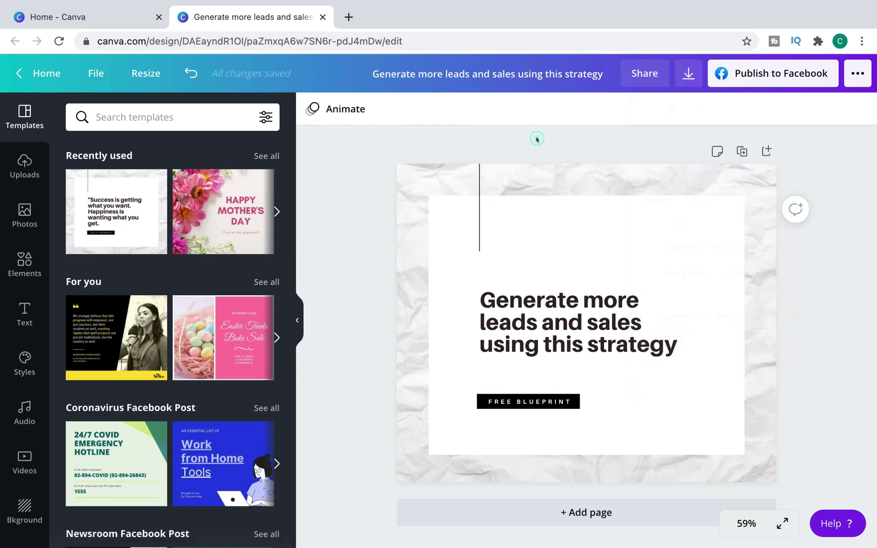
{"action": "left_click", "coordinate": [144, 74]}
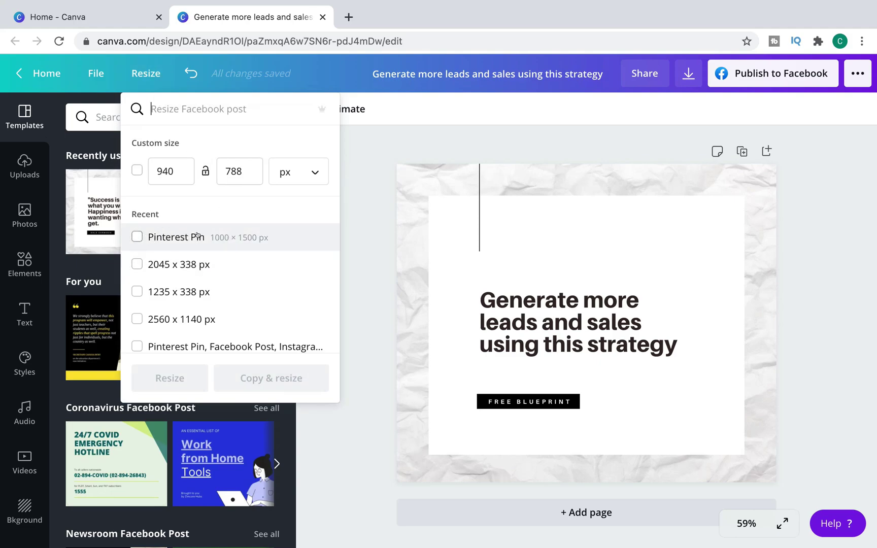
{"action": "left_click", "coordinate": [137, 237]}
{"action": "scroll", "coordinate": [261, 249], "scroll_direction": "down", "scroll_amount": 1}
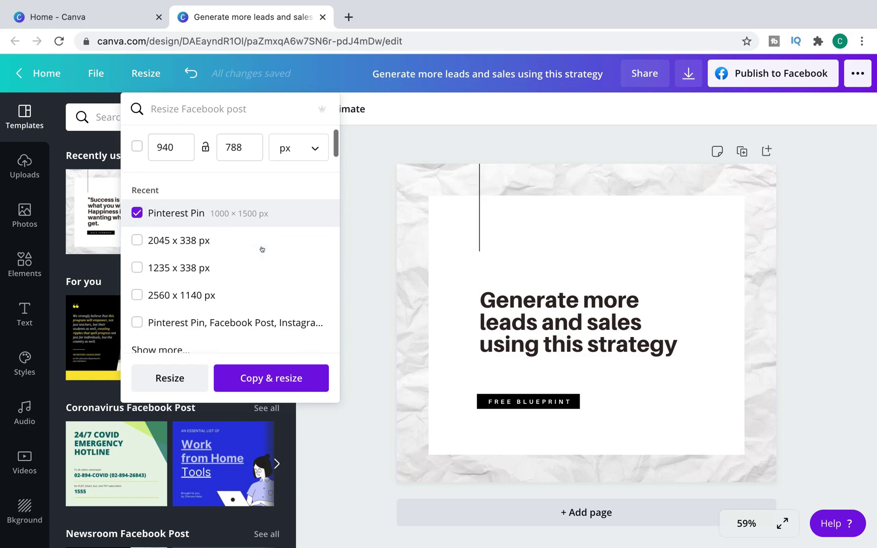
{"action": "scroll", "coordinate": [262, 249], "scroll_direction": "up", "scroll_amount": 1}
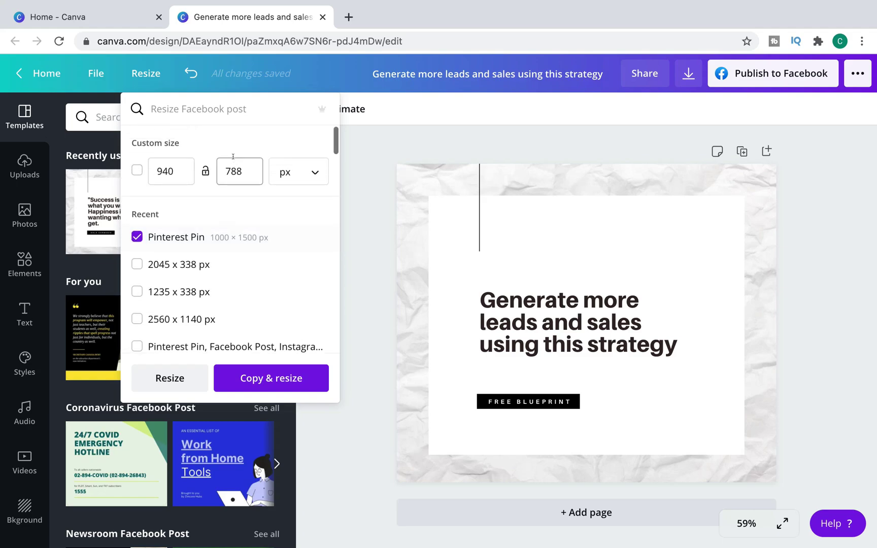
Add the Instagram Post, Instagram Story and LinkedIn Post sizes via search.
{"action": "left_click", "coordinate": [230, 112]}
{"action": "type", "text": "ins"}
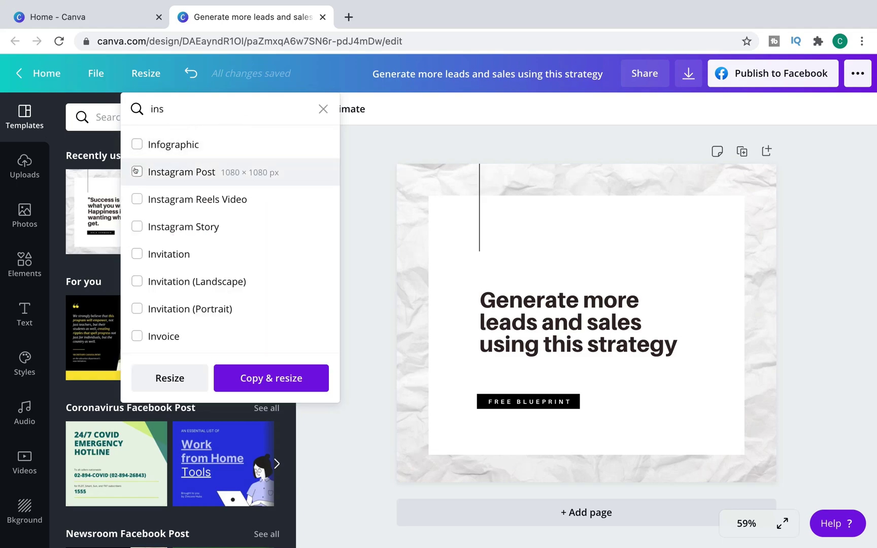
{"action": "left_click", "coordinate": [136, 172]}
{"action": "left_click", "coordinate": [137, 226]}
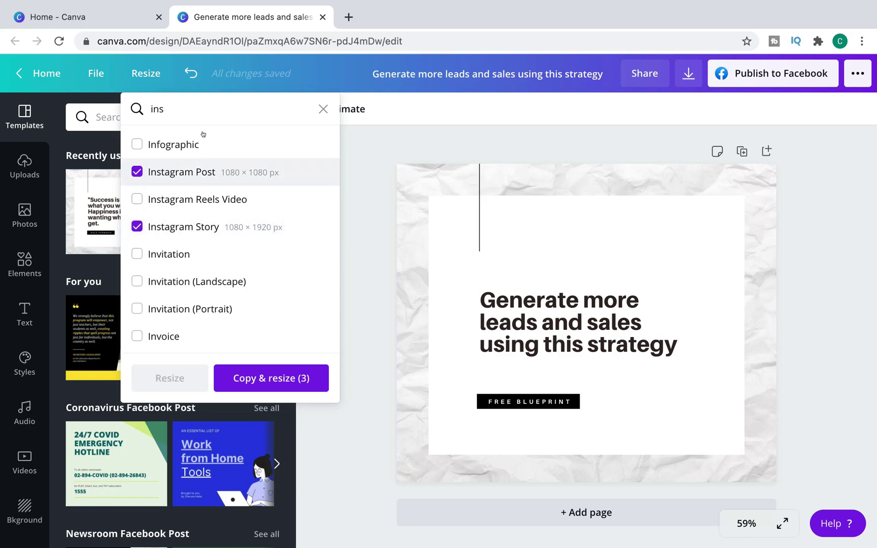
{"action": "left_click", "coordinate": [184, 107]}
{"action": "key", "text": "BackSpace"}
{"action": "key", "text": "BackSpace"}
{"action": "key", "text": "BackSpace"}
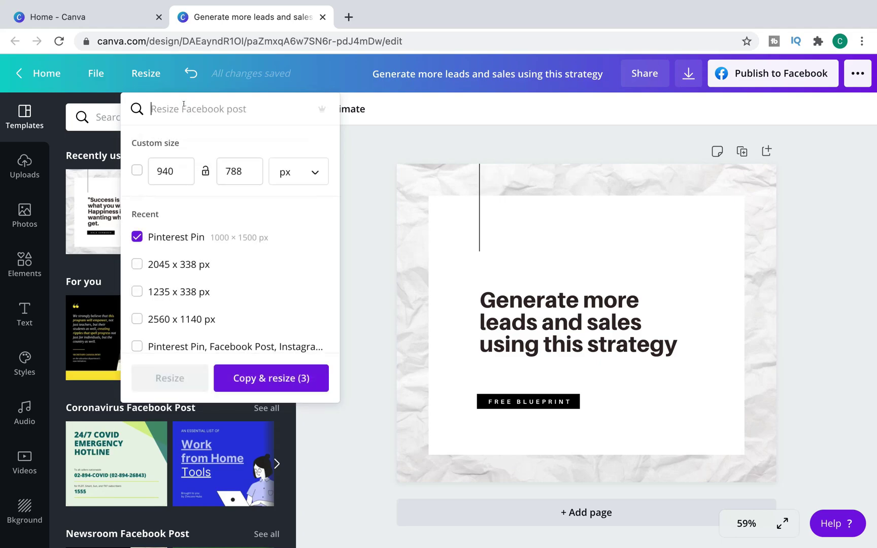
{"action": "type", "text": "link"}
{"action": "left_click", "coordinate": [136, 171]}
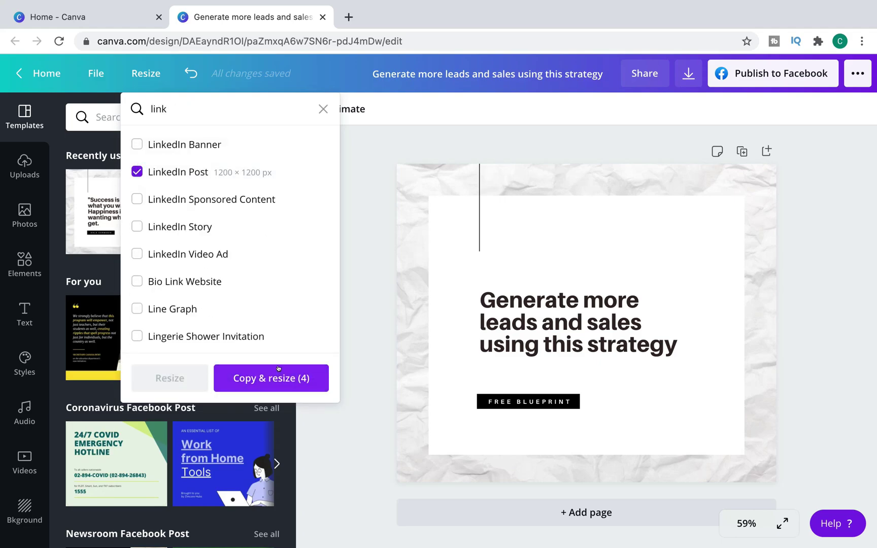
Add the TikTok Video size and create the five resized copies.
{"action": "left_click", "coordinate": [189, 107]}
{"action": "key", "text": "BackSpace"}
{"action": "key", "text": "BackSpace"}
{"action": "key", "text": "BackSpace"}
{"action": "key", "text": "BackSpace"}
{"action": "type", "text": "tick"}
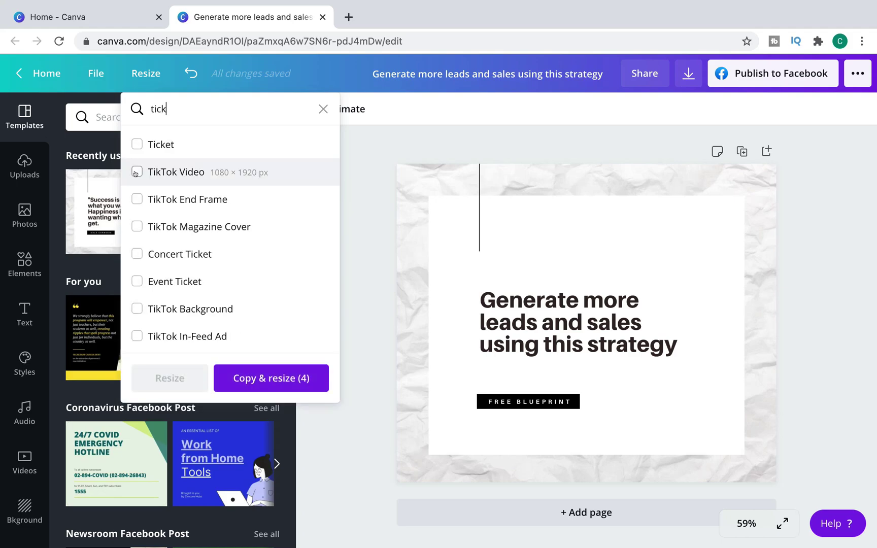
{"action": "left_click", "coordinate": [136, 171]}
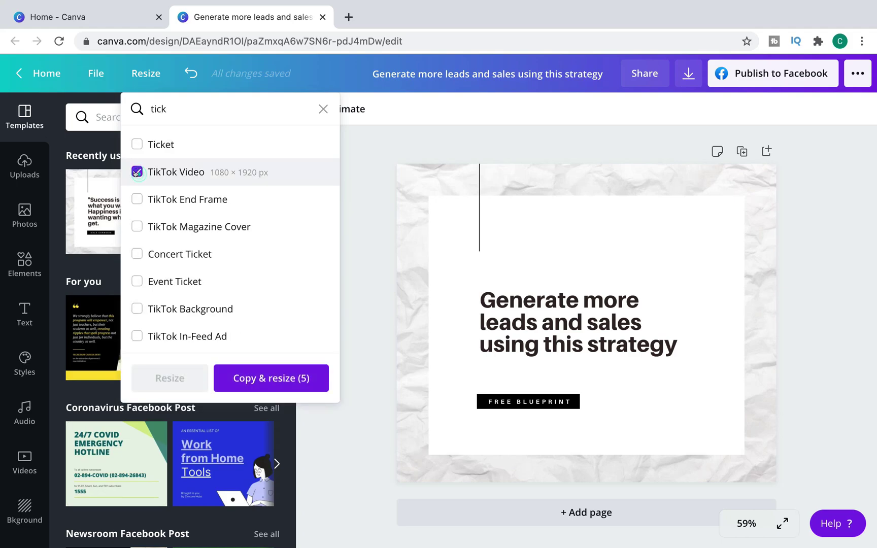
{"action": "left_click", "coordinate": [287, 368]}
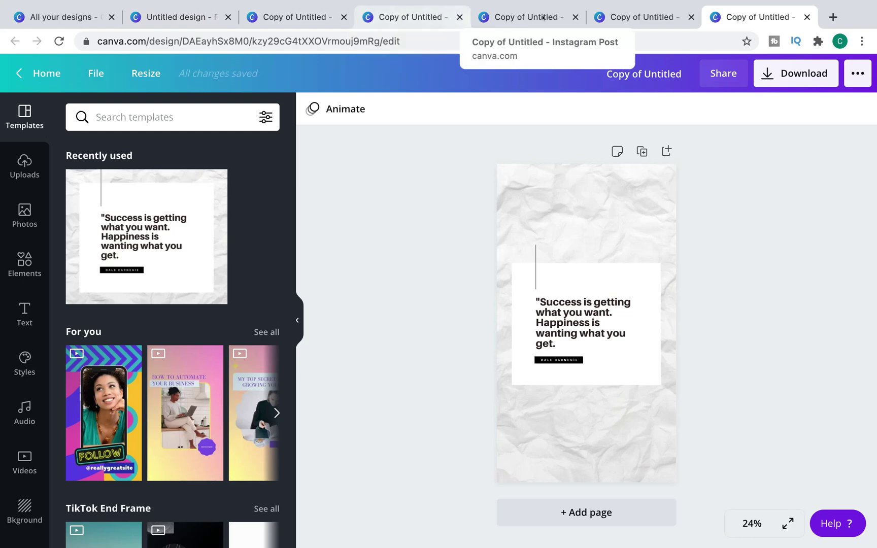
Review the resized copies in their tabs and open the Pinterest Pin version.
{"action": "left_click", "coordinate": [678, 17]}
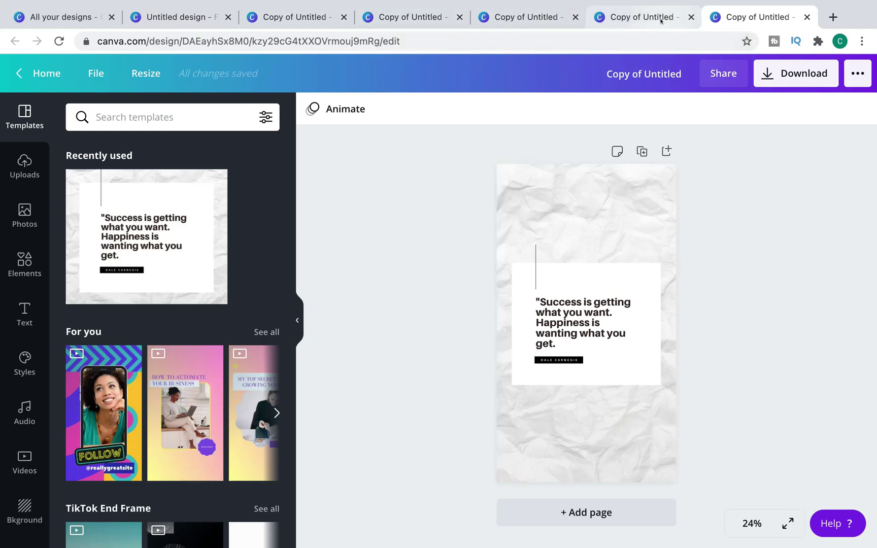
{"action": "left_click", "coordinate": [533, 17]}
{"action": "left_click", "coordinate": [411, 18]}
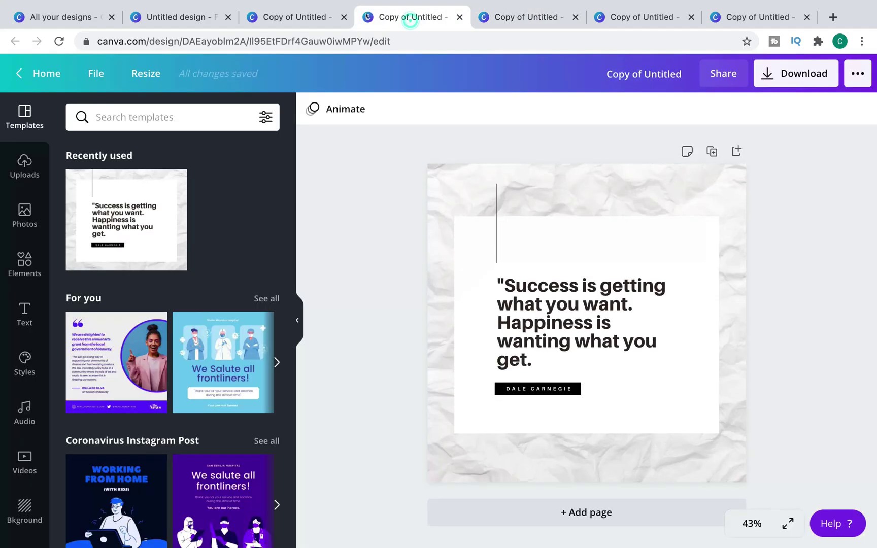
{"action": "left_click", "coordinate": [172, 17]}
{"action": "left_click", "coordinate": [291, 17]}
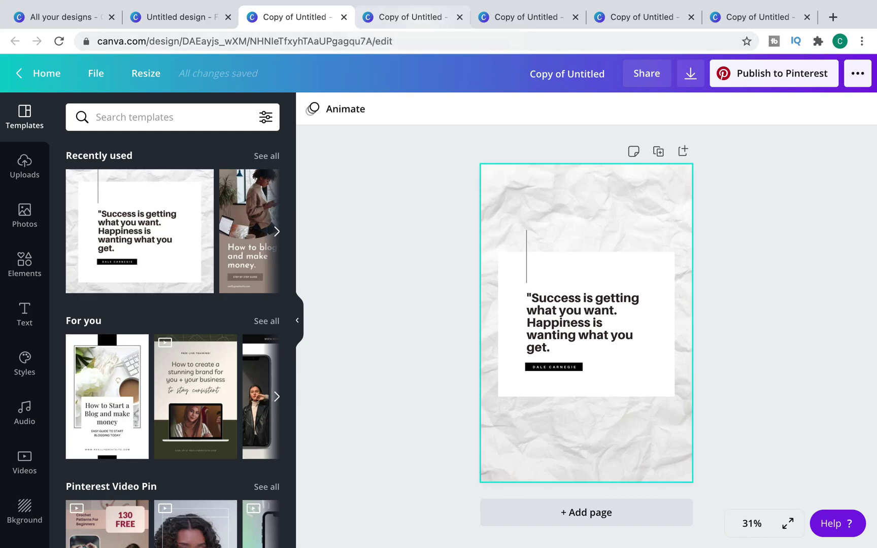
Slightly enlarge the white box behind the quote and bring up the publishing options.
{"action": "left_click", "coordinate": [630, 271]}
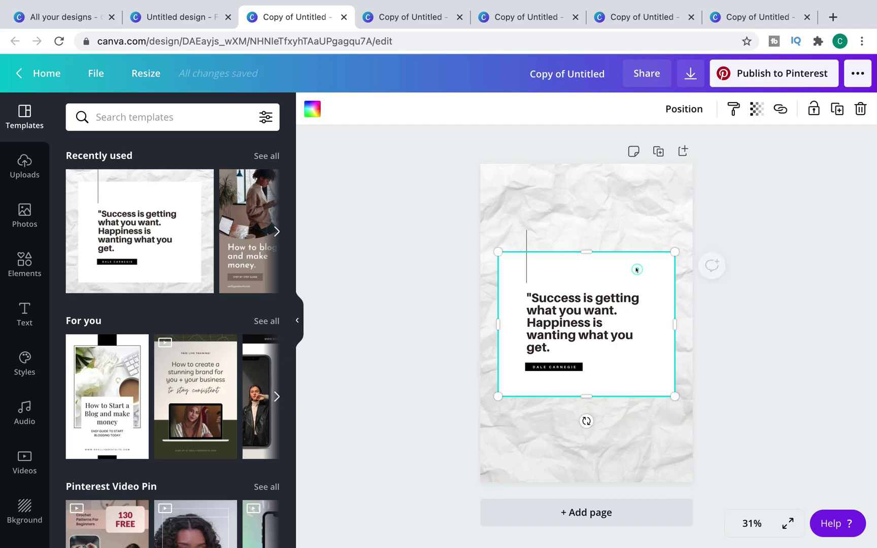
{"action": "left_click_drag", "start_coordinate": [675, 251], "coordinate": [667, 233]}
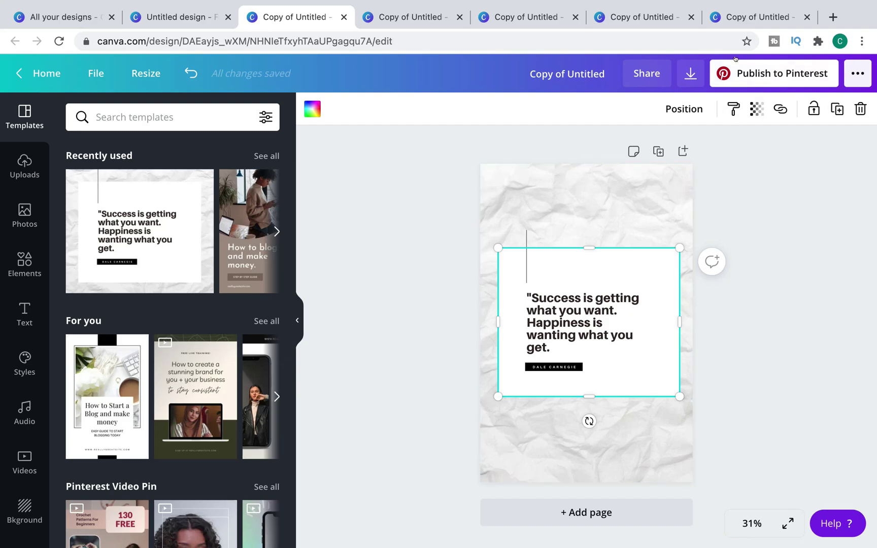
{"action": "left_click", "coordinate": [858, 73]}
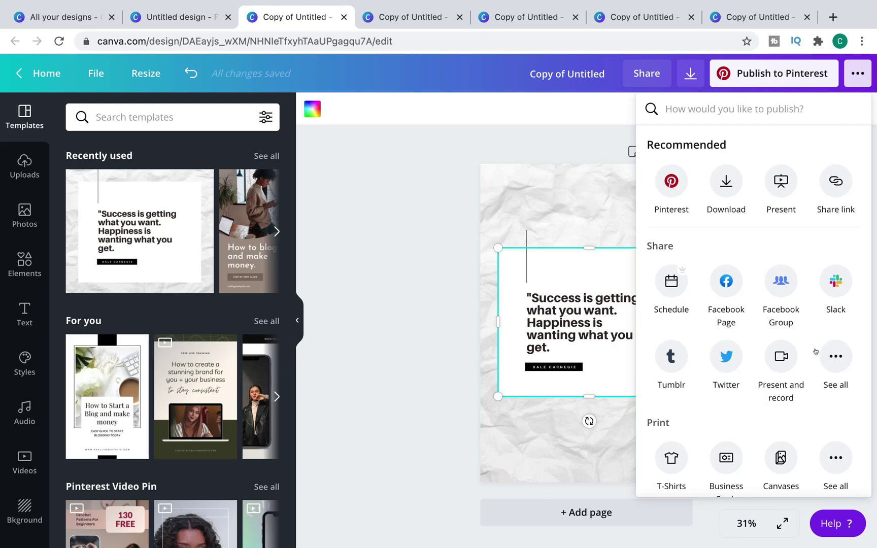
{"action": "left_click", "coordinate": [624, 133]}
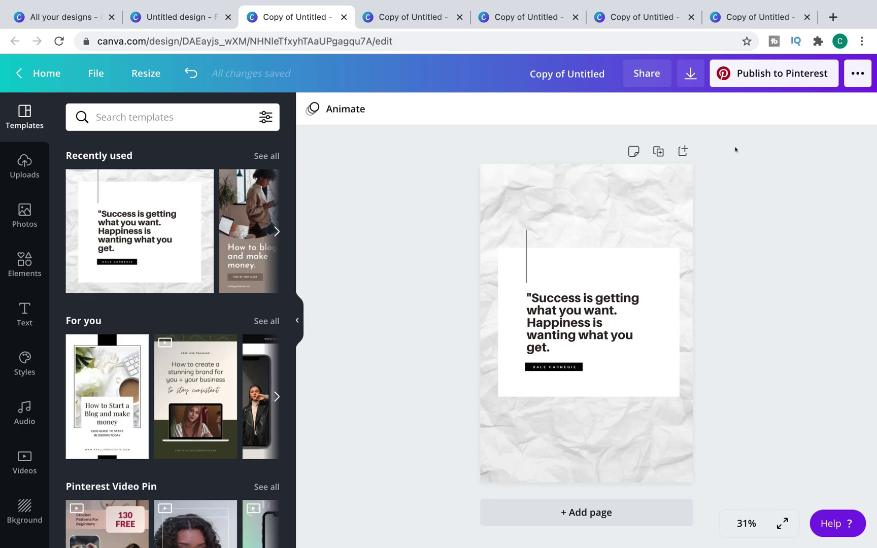
{"action": "left_click", "coordinate": [146, 76]}
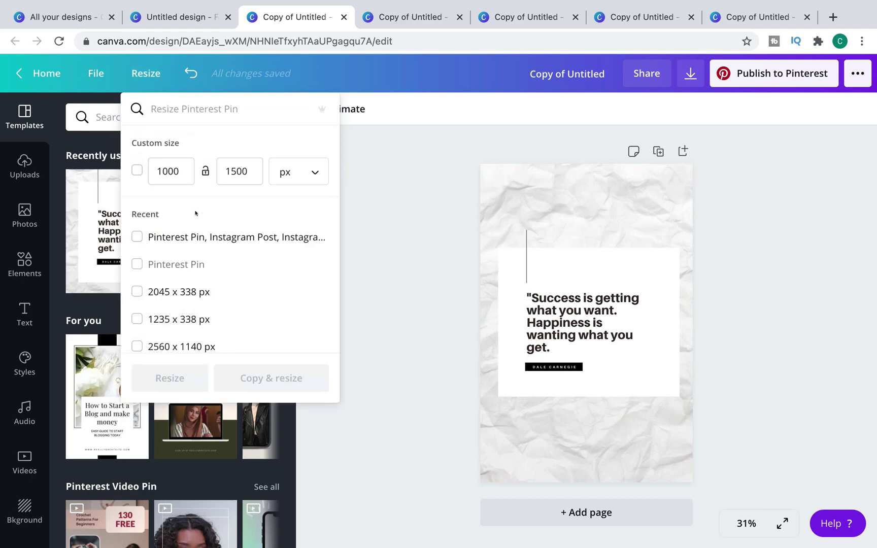
{"action": "scroll", "coordinate": [196, 212], "scroll_direction": "down", "scroll_amount": 5}
{"action": "scroll", "coordinate": [196, 213], "scroll_direction": "down", "scroll_amount": 15}
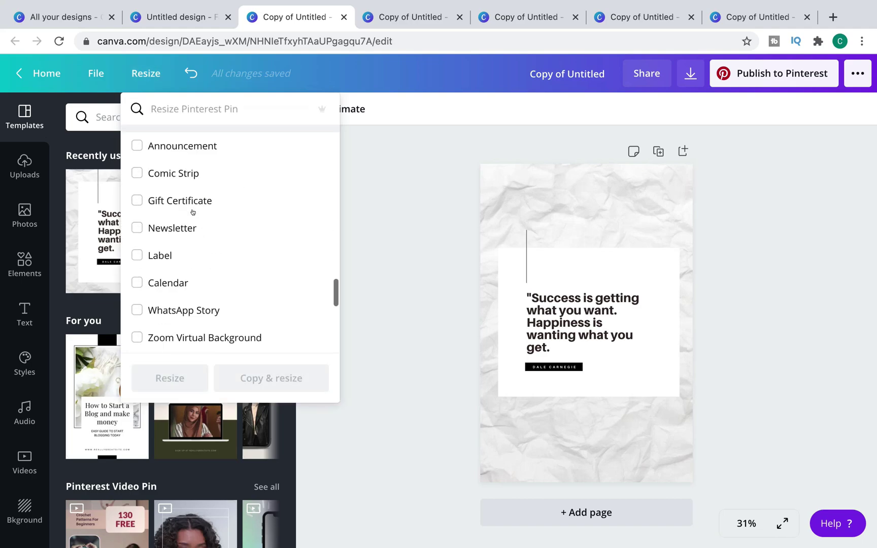
{"action": "scroll", "coordinate": [193, 212], "scroll_direction": "up", "scroll_amount": 20}
{"action": "left_click", "coordinate": [414, 167]}
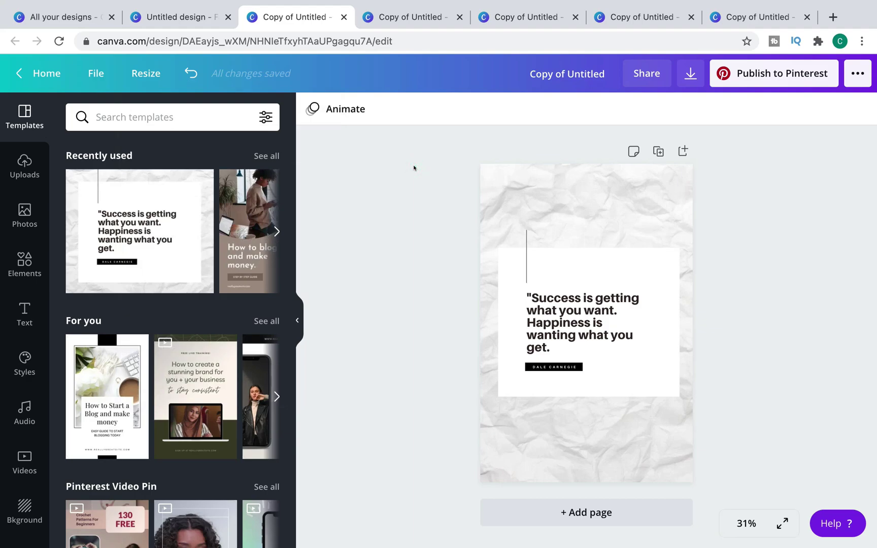